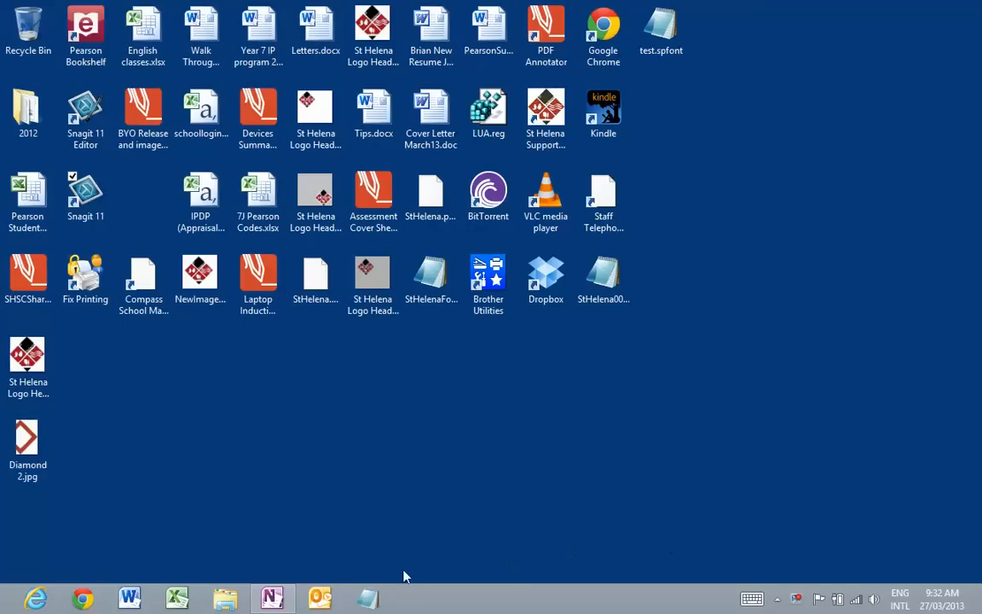
Open the Libraries file browser, shrink its window, then close it
{"action": "left_click", "coordinate": [225, 598]}
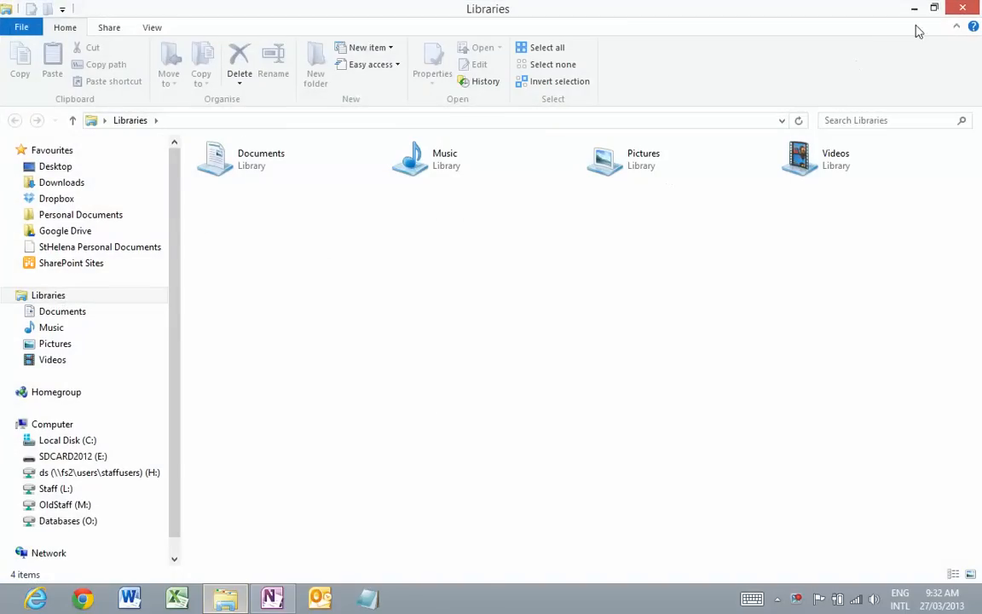
{"action": "double_click", "coordinate": [842, 7]}
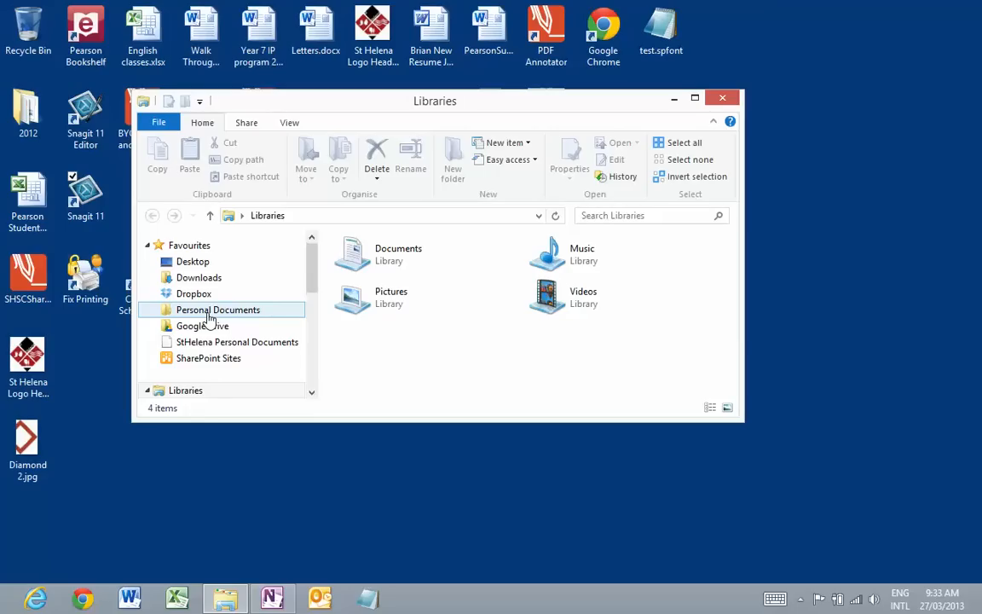
{"action": "left_click", "coordinate": [722, 98]}
Search Google in Chrome for 'SHSConline youtube' and open the SHSC Online YouTube channel result
{"action": "left_click", "coordinate": [83, 599]}
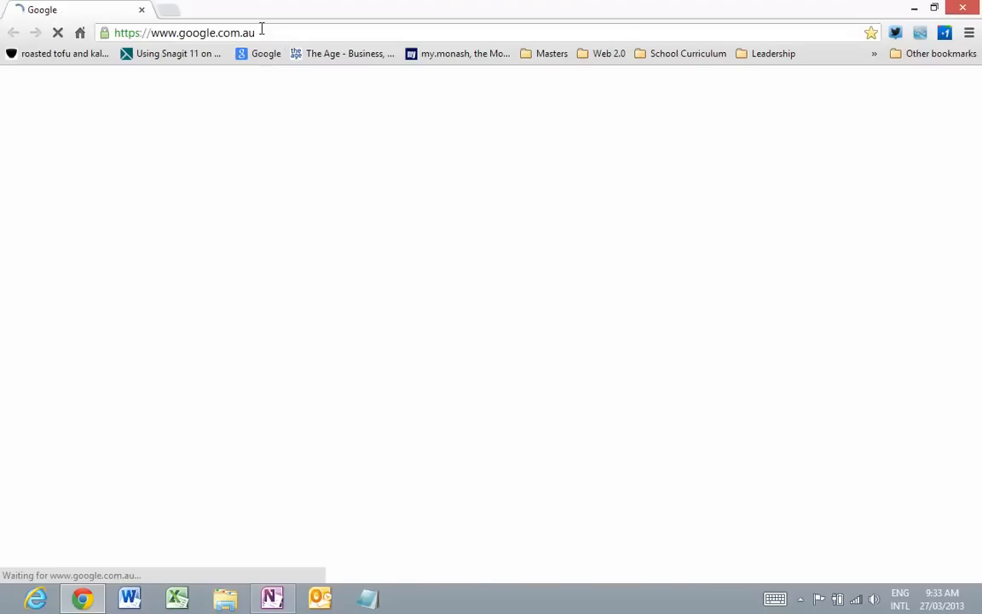
{"action": "left_click", "coordinate": [357, 313]}
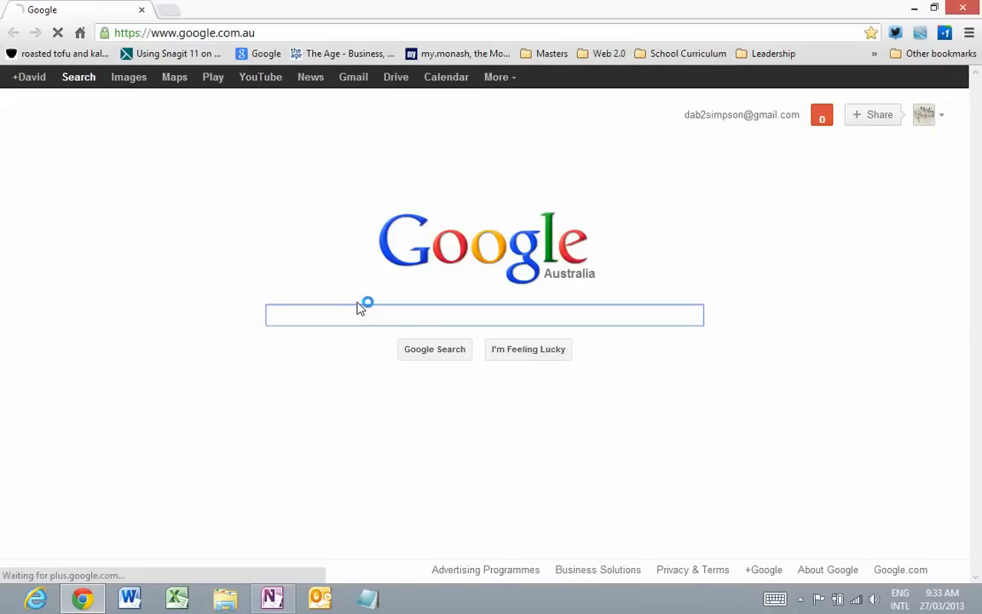
{"action": "type", "text": "SHSConline"}
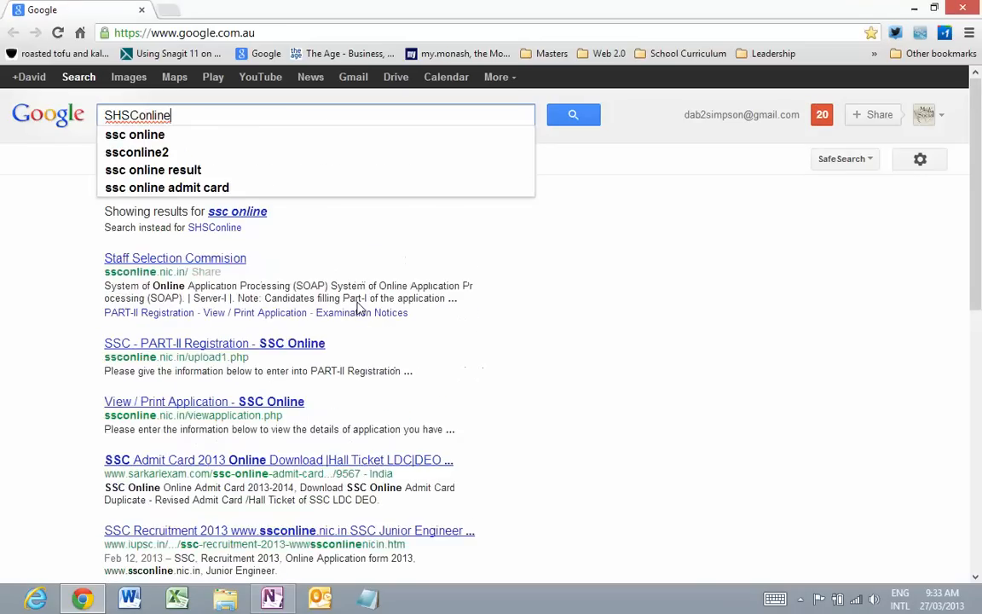
{"action": "key", "text": "Return"}
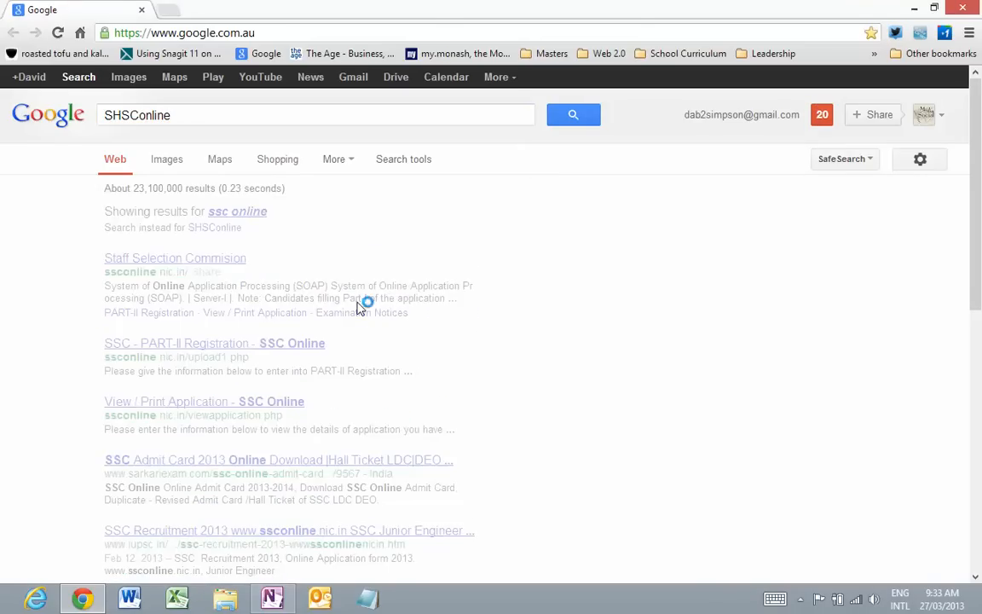
{"action": "left_click", "coordinate": [215, 116]}
{"action": "type", "text": "youtube"}
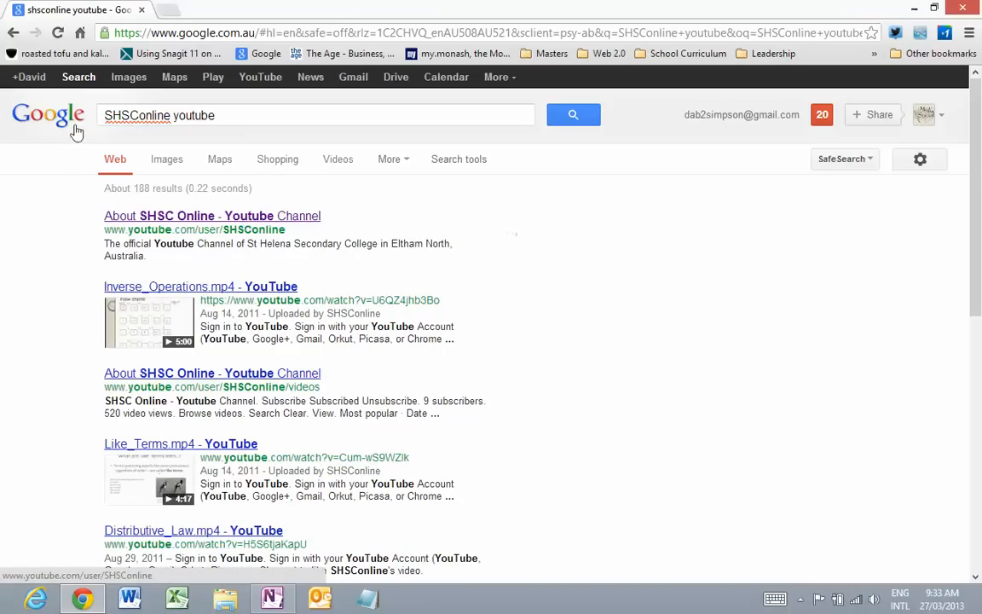
{"action": "left_click", "coordinate": [201, 215]}
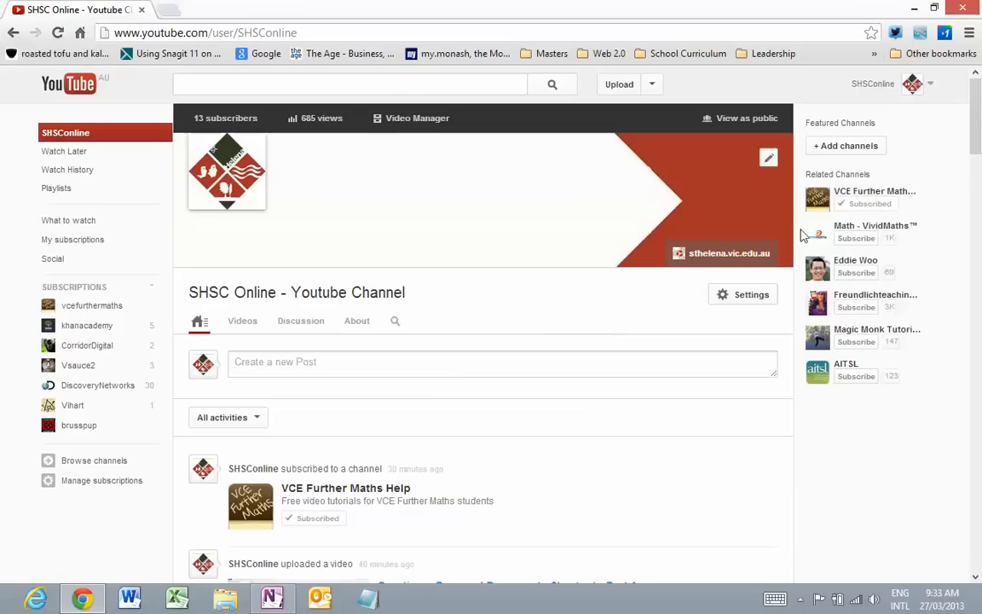
Scroll down and back up through the SHSC Online channel feed, then close Chrome
{"action": "left_click_drag", "start_coordinate": [976, 143], "coordinate": [979, 410]}
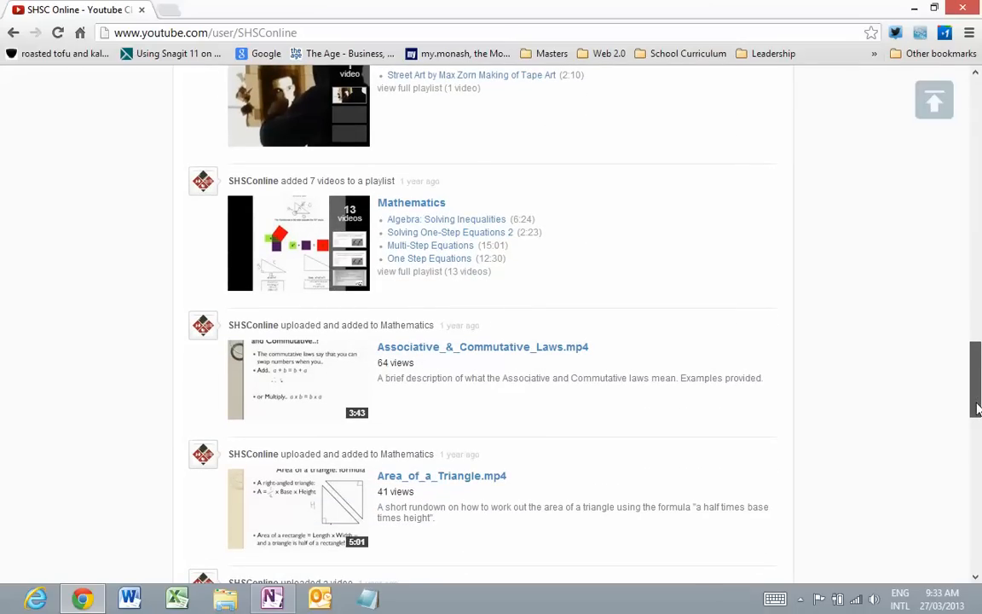
{"action": "left_click_drag", "start_coordinate": [979, 409], "coordinate": [978, 94]}
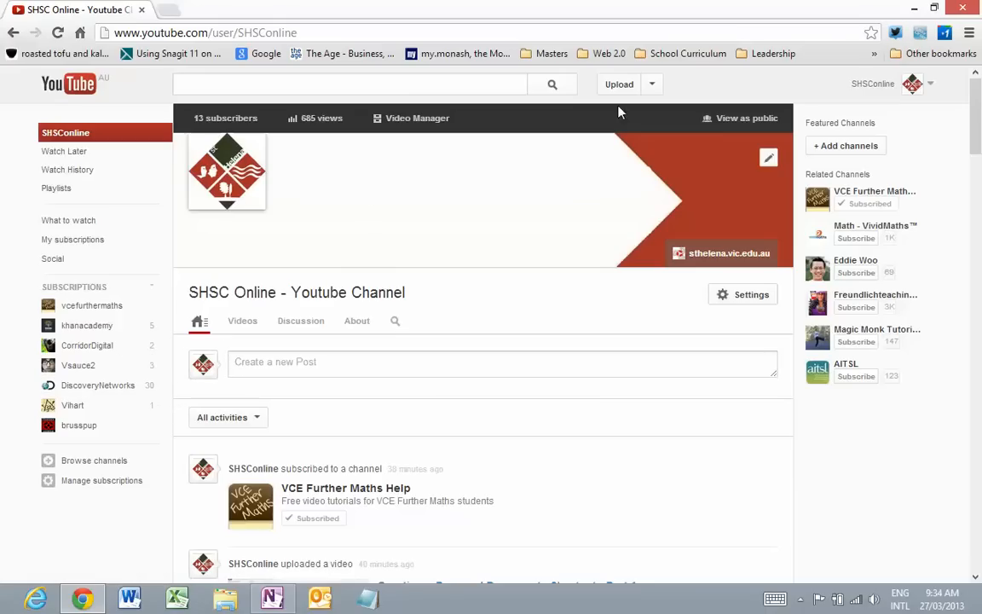
{"action": "left_click", "coordinate": [966, 9]}
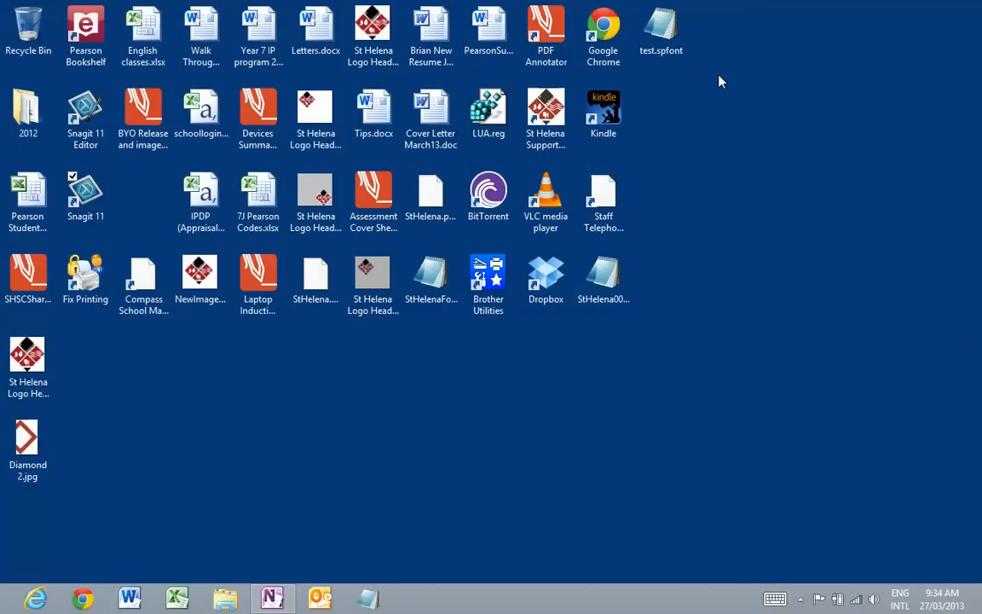
Close the running OneNote window from the taskbar, reopen it, and maximize it
{"action": "right_click", "coordinate": [273, 600]}
{"action": "left_click", "coordinate": [272, 560]}
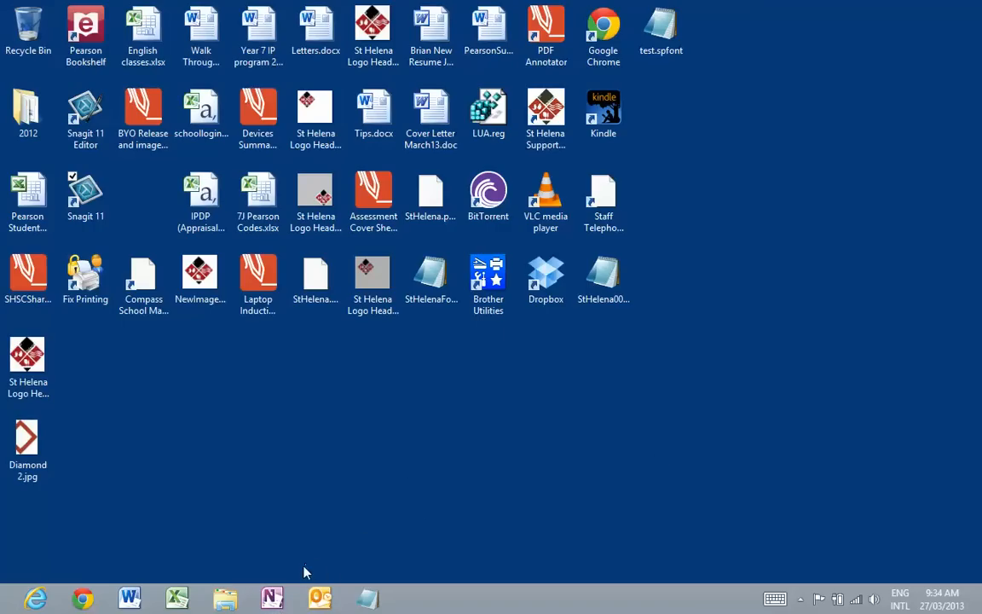
{"action": "left_click", "coordinate": [273, 601]}
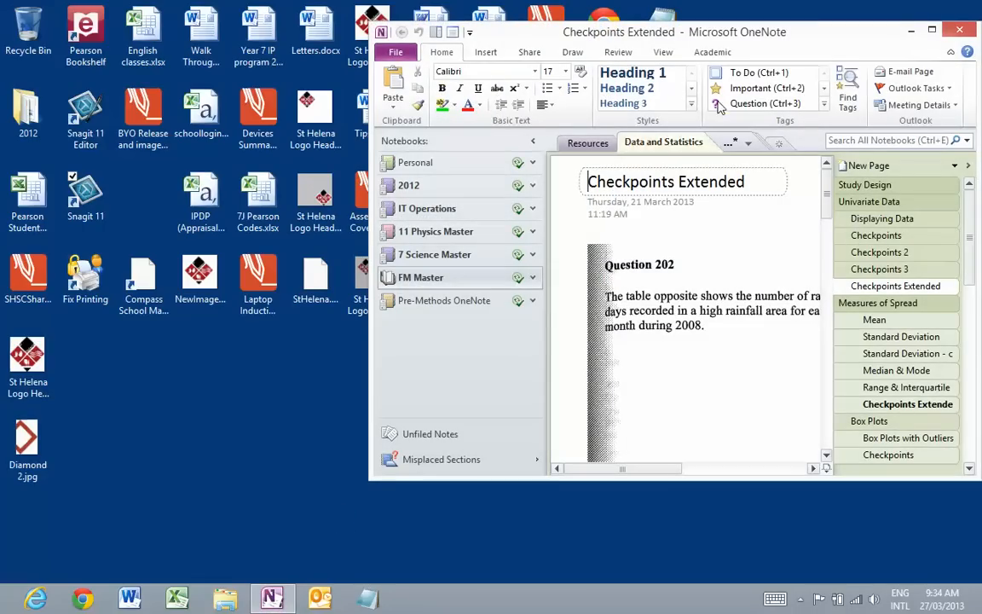
{"action": "left_click", "coordinate": [932, 30]}
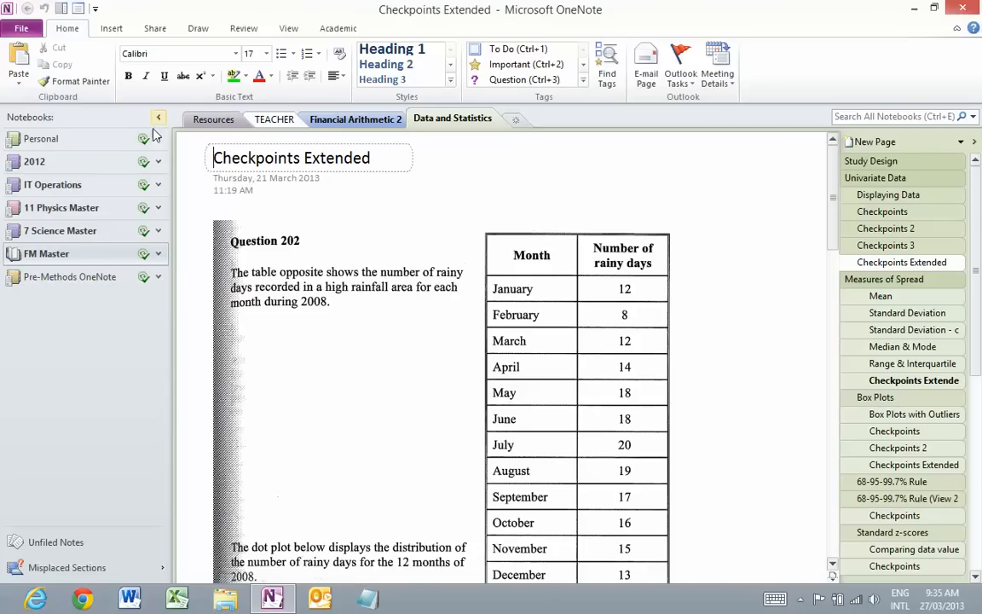
Start a new notebook from File > New, stored on Network
{"action": "left_click", "coordinate": [23, 30]}
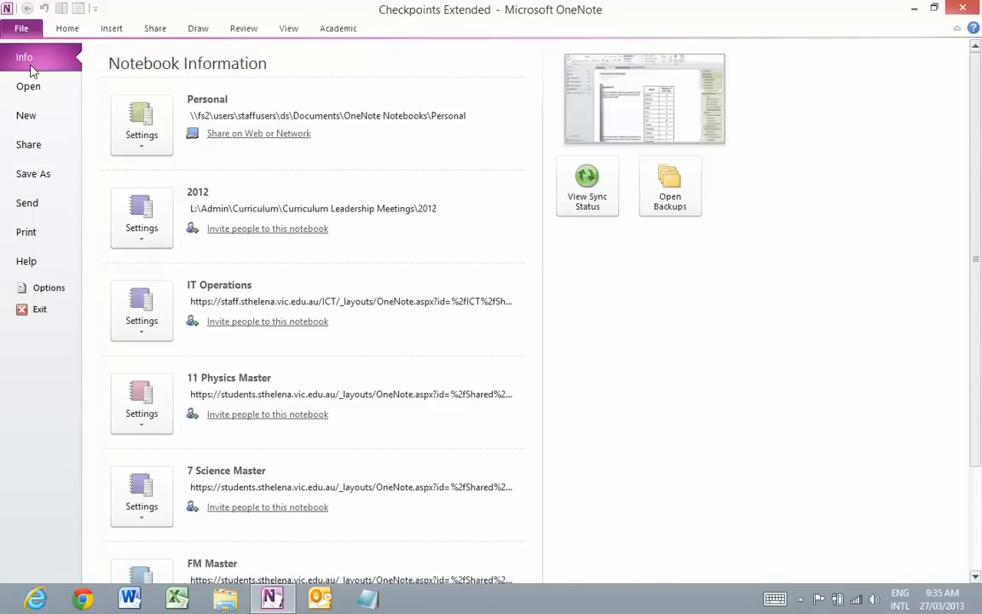
{"action": "left_click", "coordinate": [33, 118]}
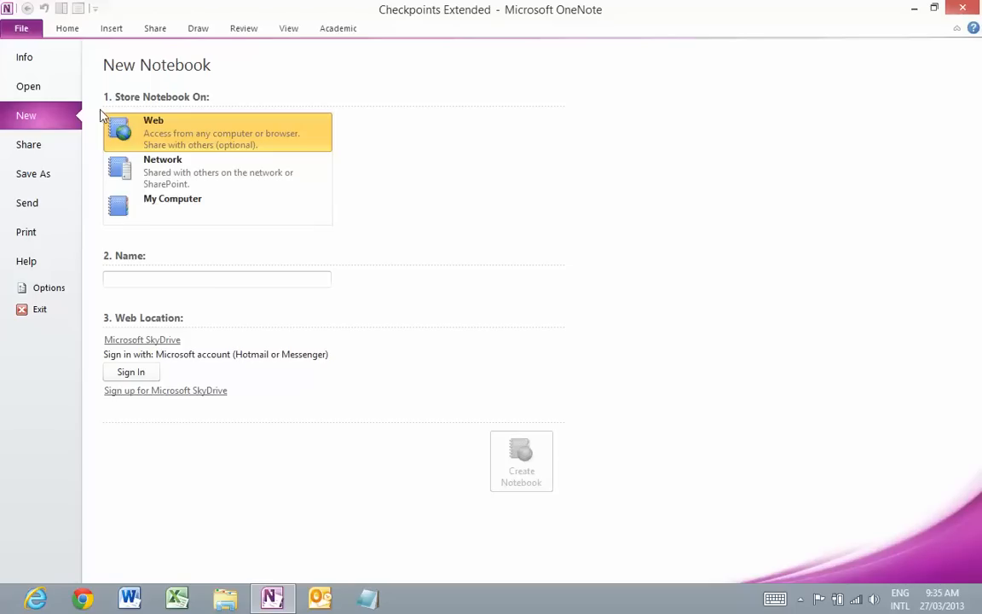
{"action": "left_click", "coordinate": [202, 169]}
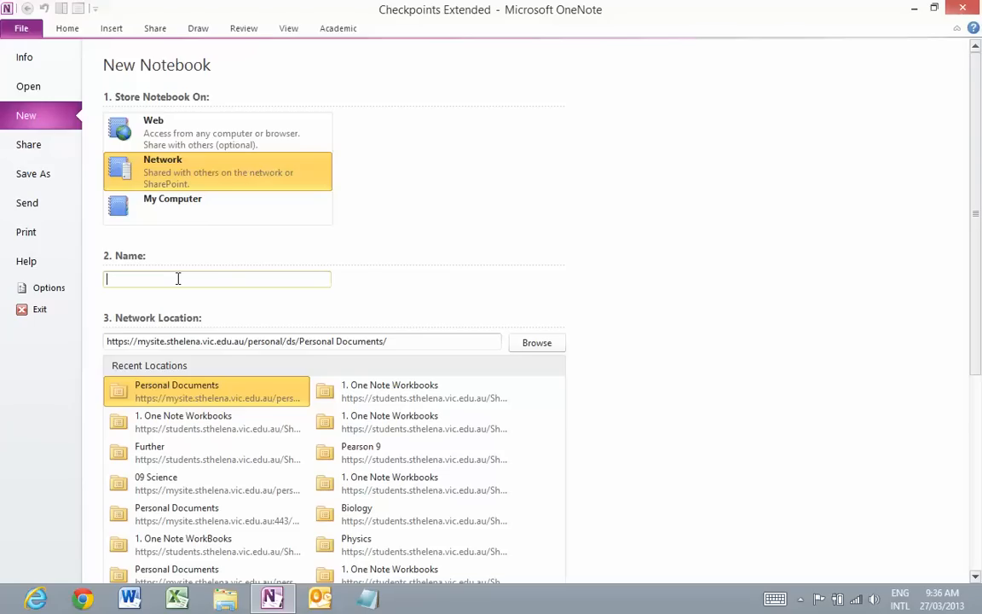
Name the new notebook 07J_English_ followed by the student's initials and ID, underscore-separated
{"action": "left_click", "coordinate": [178, 278]}
{"action": "type", "text": "07"}
{"action": "type", "text": "/"}
{"action": "type", "text": "_Engli"}
{"action": "type", "text": "sh_"}
{"action": "type", "text": "SW"}
{"action": "type", "text": "_"}
{"action": "type", "text": "ABC"}
{"action": "type", "text": "000"}
{"action": "type", "text": "1"}
Browse to Personal Documents under Favourites and select it as the notebook's network location
{"action": "left_click", "coordinate": [546, 350]}
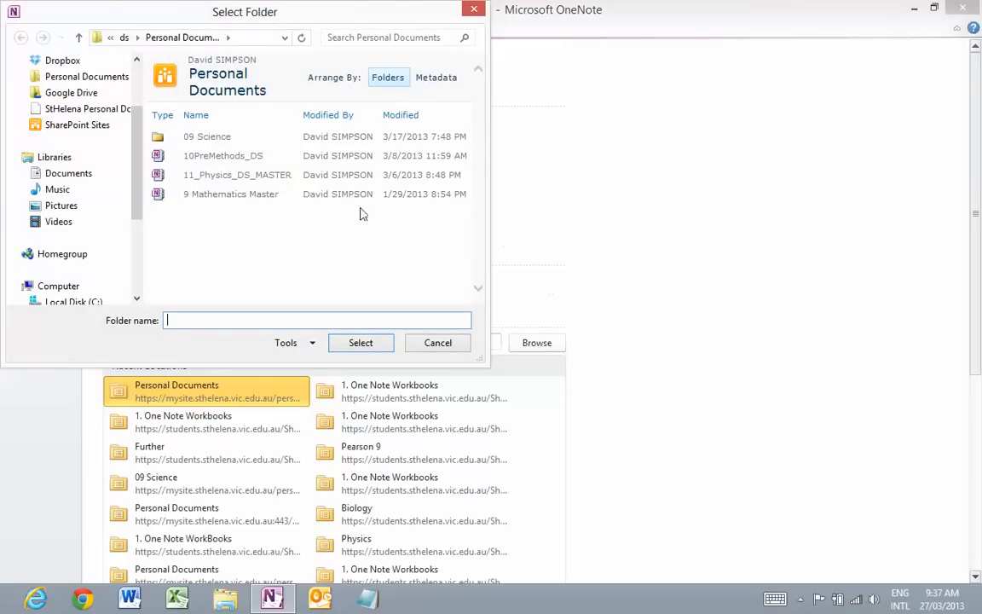
{"action": "scroll", "coordinate": [142, 176], "scroll_direction": "up", "scroll_amount": 1}
{"action": "left_click_drag", "start_coordinate": [141, 177], "coordinate": [140, 149]}
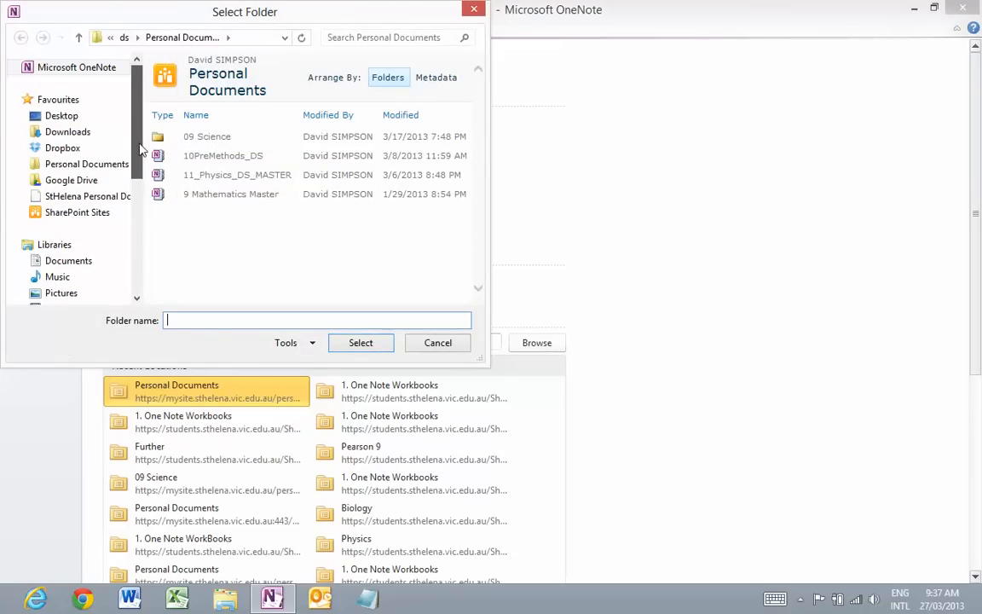
{"action": "left_click", "coordinate": [96, 170]}
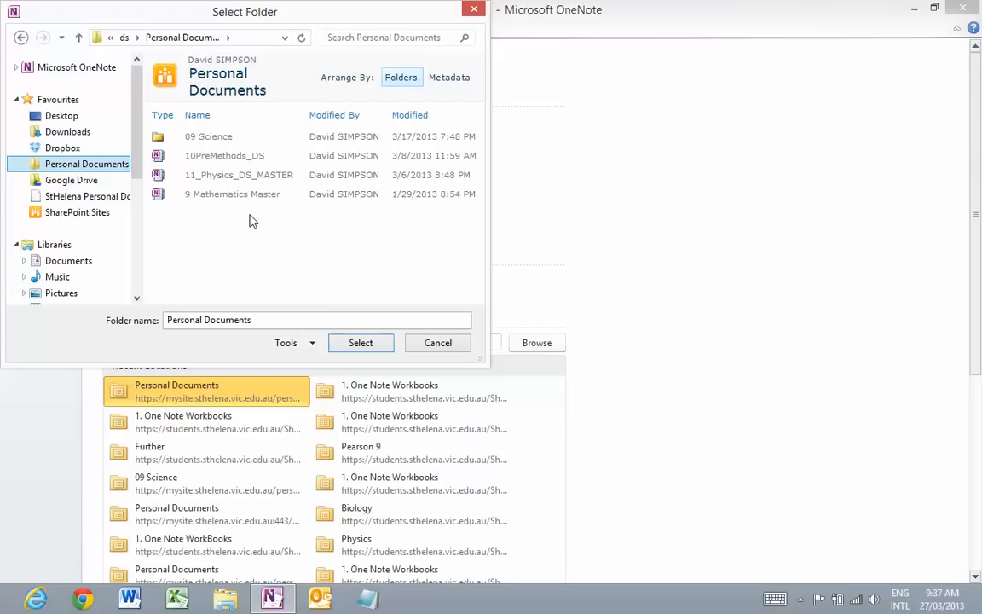
{"action": "left_click", "coordinate": [68, 171]}
{"action": "left_click", "coordinate": [360, 343]}
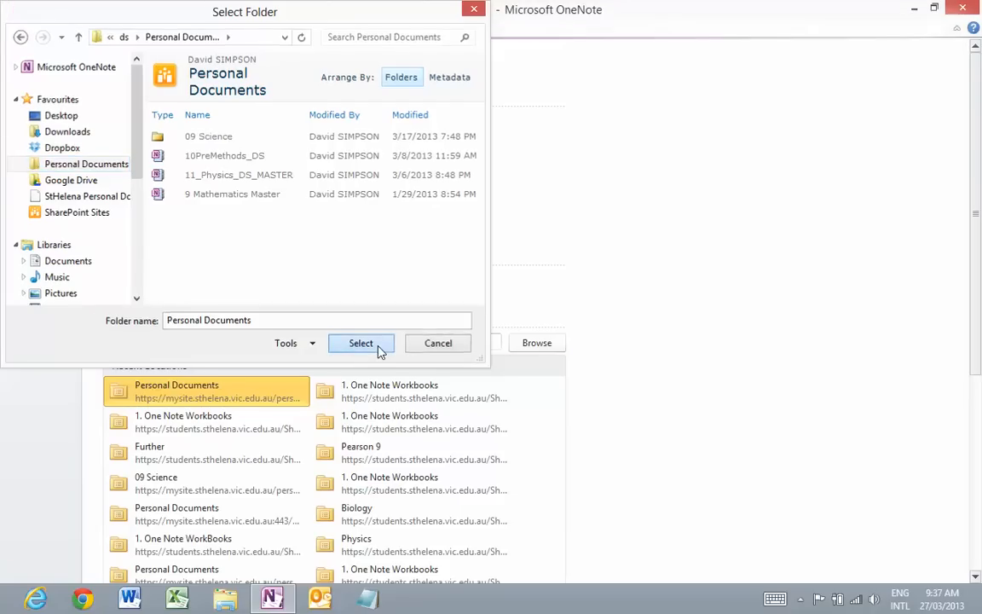
{"action": "scroll", "coordinate": [643, 281], "scroll_direction": "down", "scroll_amount": 1}
{"action": "scroll", "coordinate": [644, 281], "scroll_direction": "down", "scroll_amount": 6}
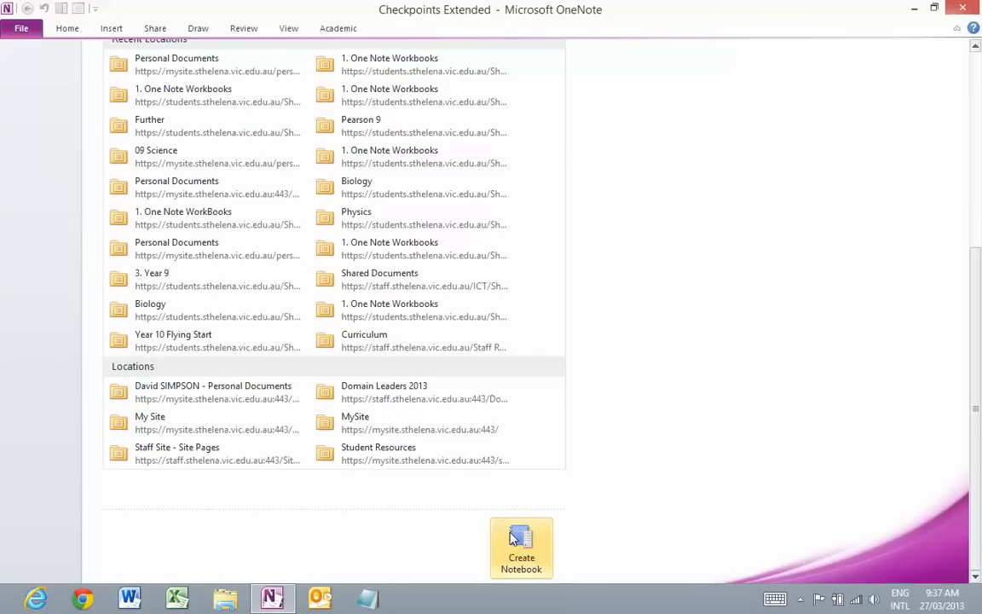
Create the 07J_English notebook in Personal Documents and wait for the link-sharing prompt
{"action": "left_click", "coordinate": [521, 537]}
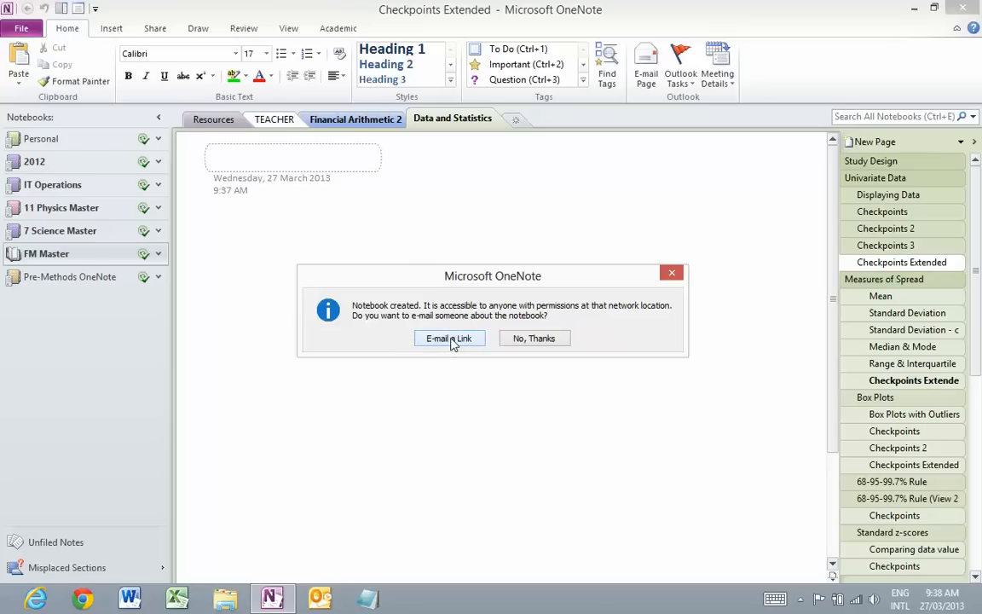
Choose to e-mail a link to the notebook and enter the teacher's name as recipient
{"action": "left_click", "coordinate": [450, 339]}
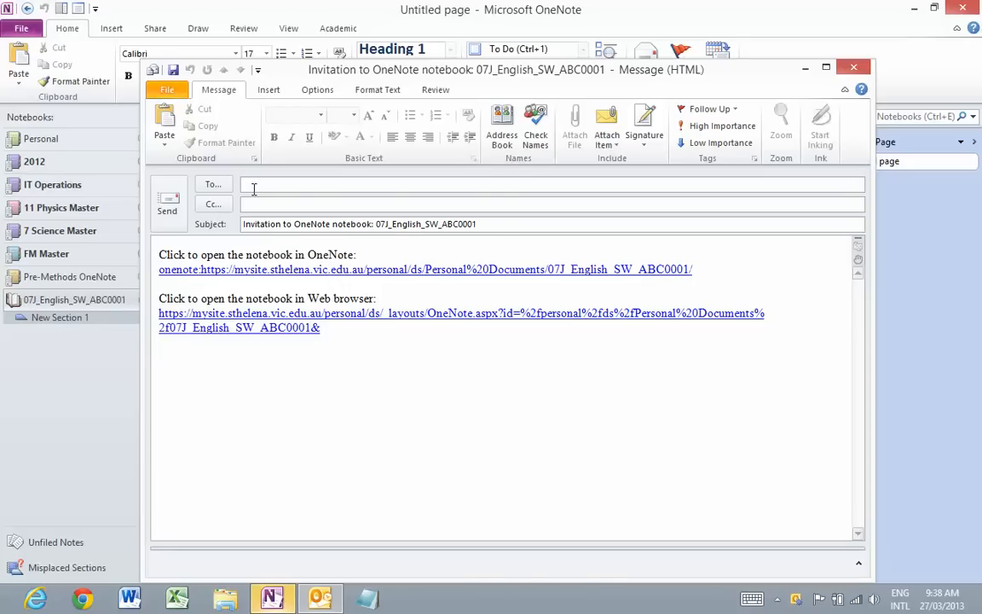
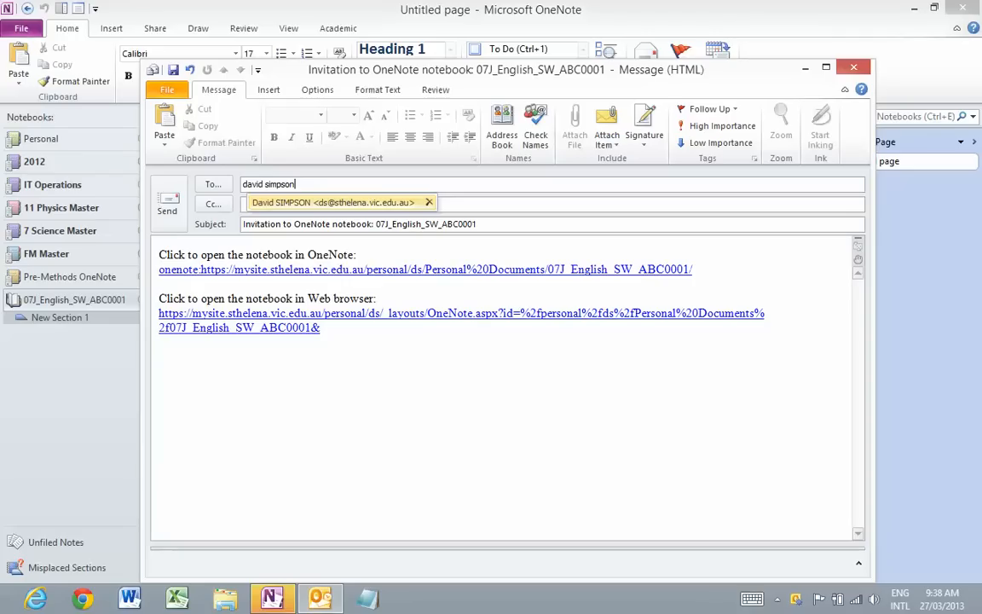
Above the links, greet the teacher and add 'Here is my English OneNote Notebook for 2013.'
{"action": "left_click", "coordinate": [159, 253]}
{"action": "key", "text": "Return"}
{"action": "key", "text": "Return"}
{"action": "key", "text": "Up"}
{"action": "key", "text": "Up"}
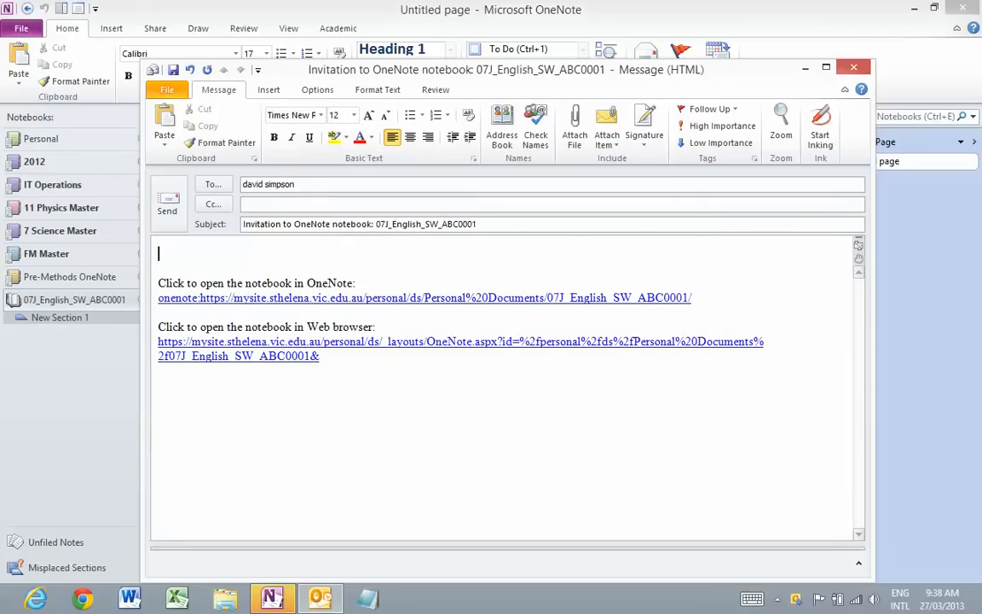
{"action": "type", "text": "Hi Mr Simpson,"}
{"action": "key", "text": "Return"}
{"action": "key", "text": "Return"}
{"action": "key", "text": "Return"}
{"action": "key", "text": "Return"}
{"action": "type", "text": "Here is my En"}
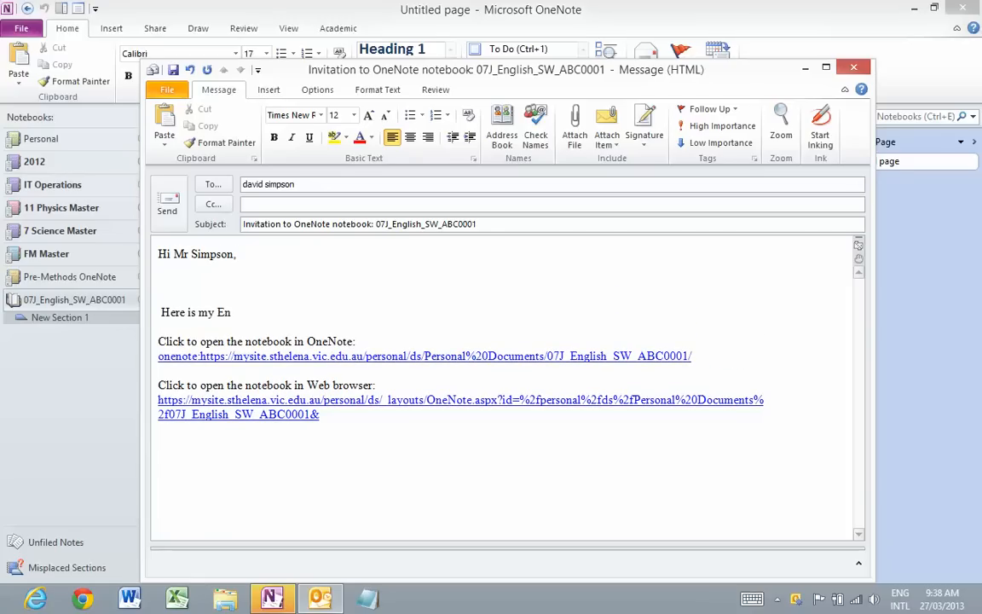
{"action": "type", "text": "glish OneNOte"}
{"action": "key", "text": "BackSpace"}
{"action": "key", "text": "BackSpace"}
{"action": "key", "text": "BackSpace"}
{"action": "type", "text": "ote Notebook"}
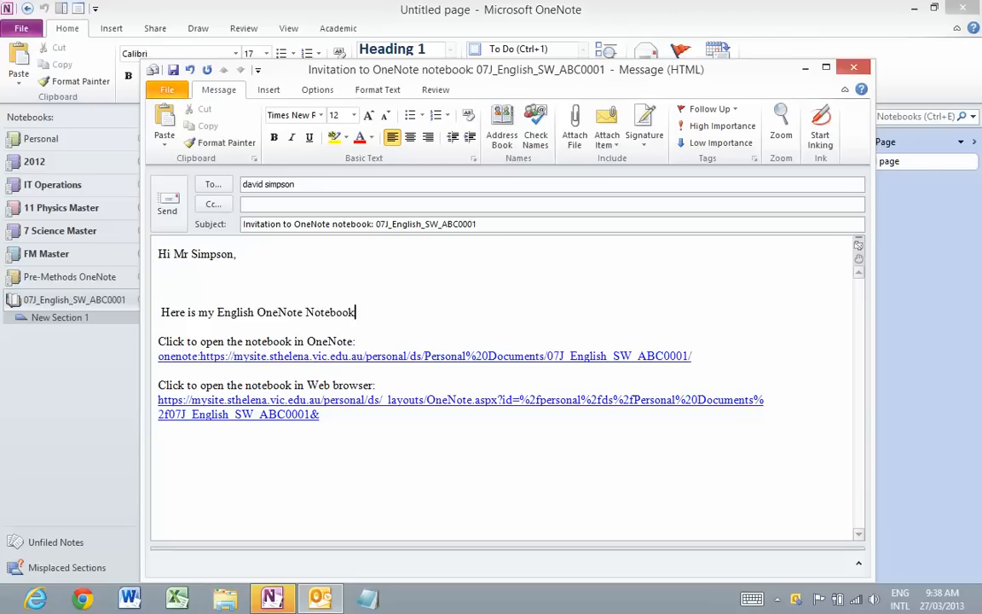
{"action": "type", "text": " for 2013."}
Add a 'Regards, Yourself.' sign-off below the links and resolve the recipient's name
{"action": "left_click", "coordinate": [196, 465]}
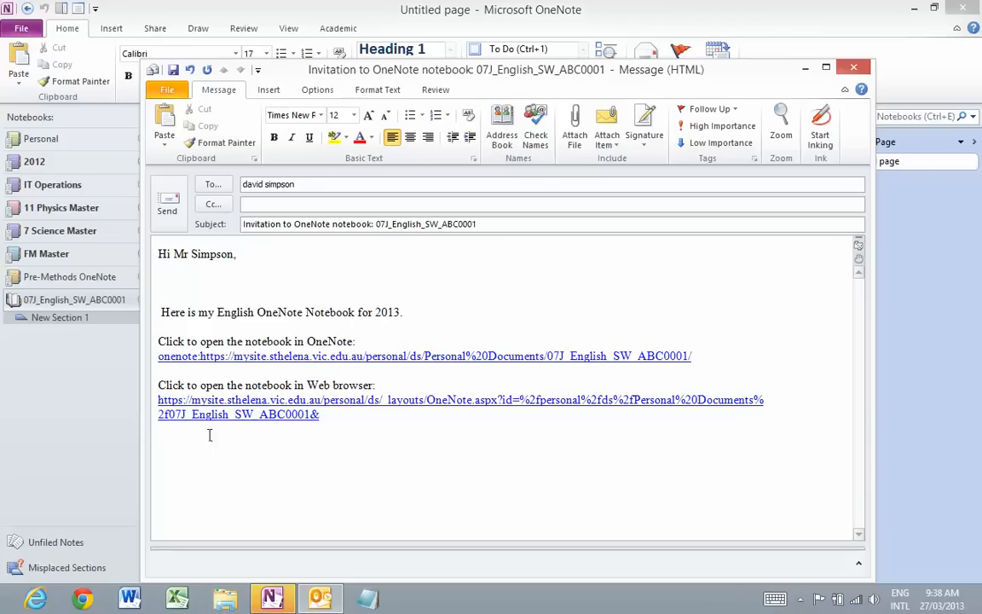
{"action": "left_click", "coordinate": [360, 444]}
{"action": "key", "text": "Return"}
{"action": "key", "text": "Return"}
{"action": "key", "text": "Return"}
{"action": "key", "text": "Return"}
{"action": "type", "text": "Regards,"}
{"action": "key", "text": "Return"}
{"action": "key", "text": "Return"}
{"action": "key", "text": "Return"}
{"action": "key", "text": "Return"}
{"action": "type", "text": "Yourself."}
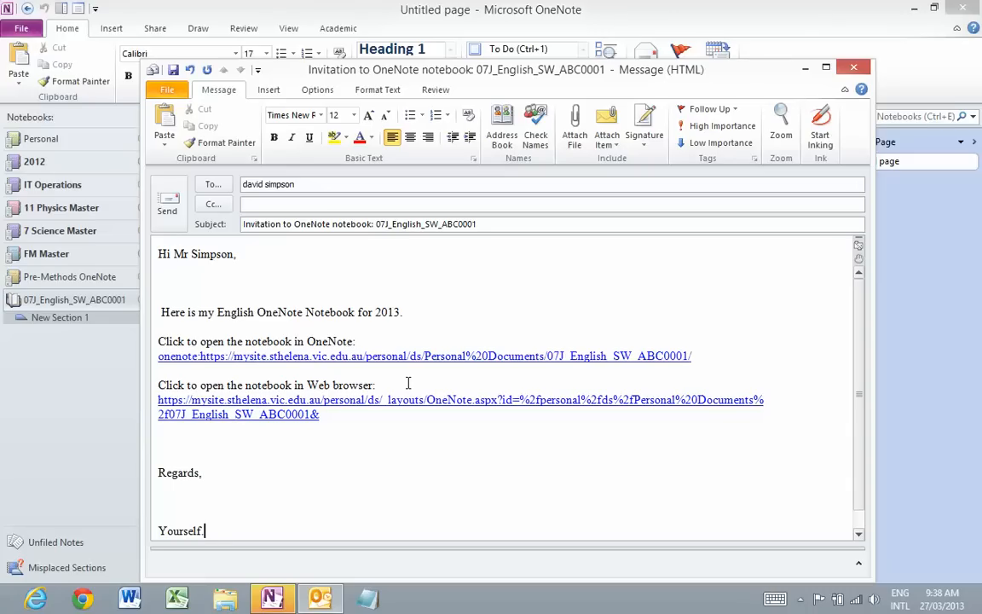
{"action": "left_click", "coordinate": [532, 137]}
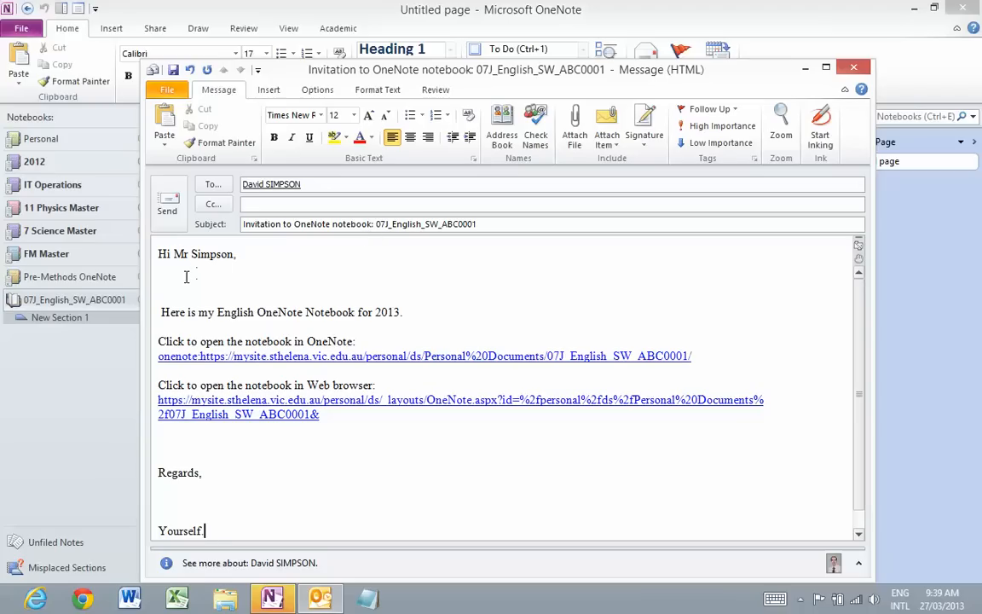
{"action": "type", "text": "."}
Send the notebook invitation e-mail to the teacher
{"action": "left_click", "coordinate": [168, 209]}
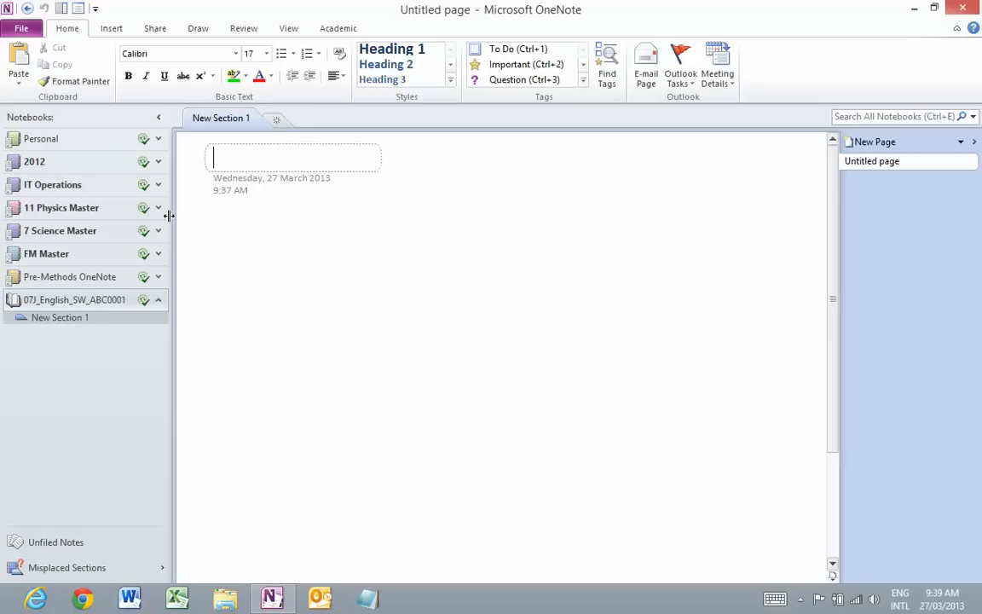